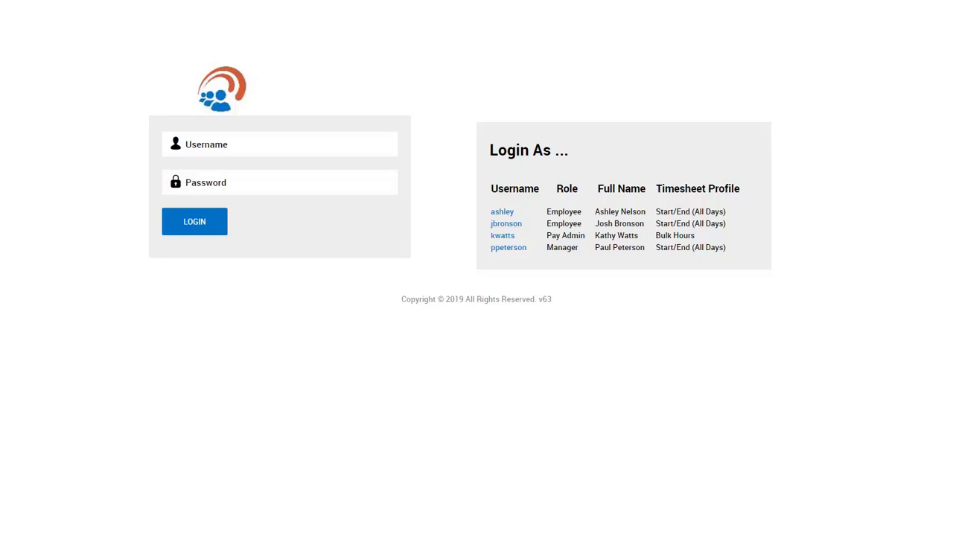
Step: Sign in as the Pay Admin user with the account password and open the Open Payrolls list
{"action": "left_click", "coordinate": [500, 235]}
{"action": "left_click", "coordinate": [273, 188]}
{"action": "key", "text": "Return"}
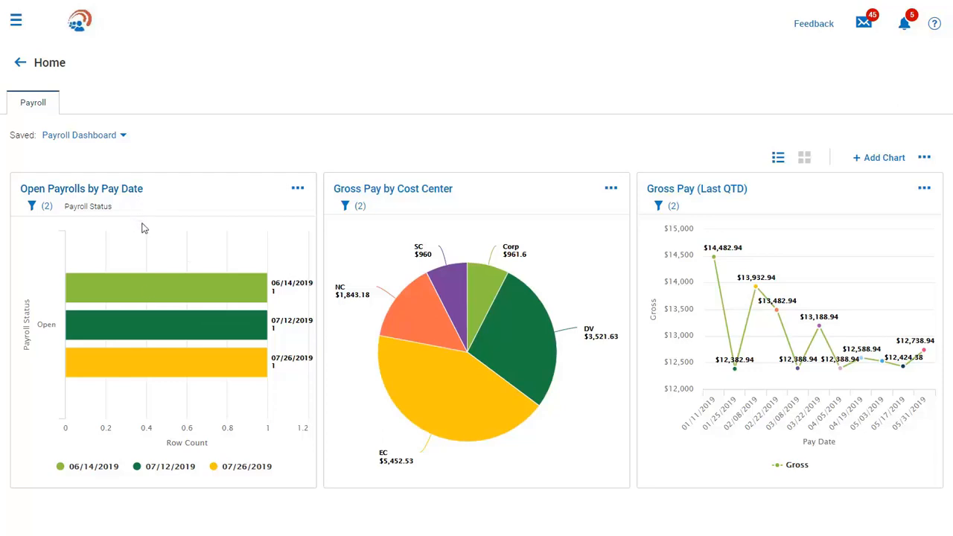
{"action": "left_click", "coordinate": [149, 302]}
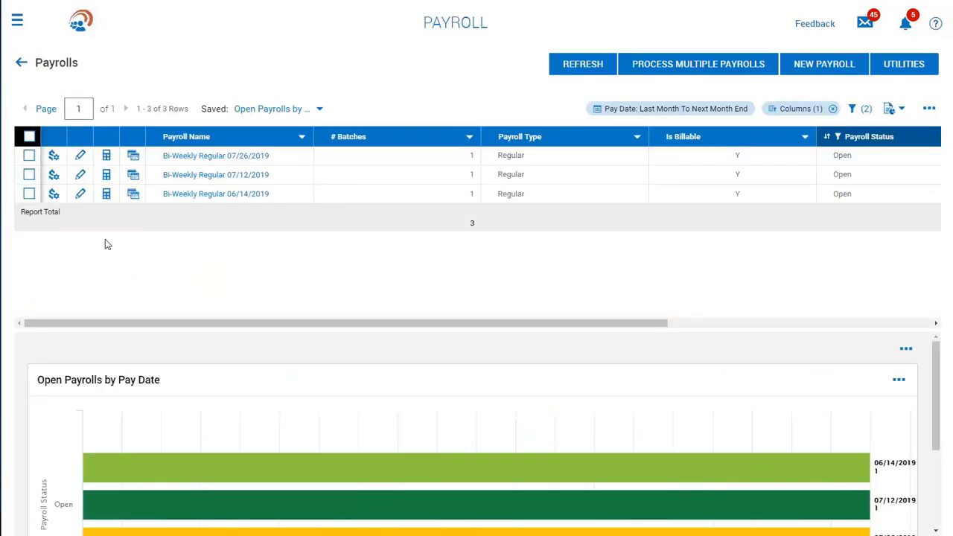
Step: Open the Payroll Prep checklist for the Bi-Weekly Regular 06/14/2019 payroll
{"action": "left_click", "coordinate": [55, 197]}
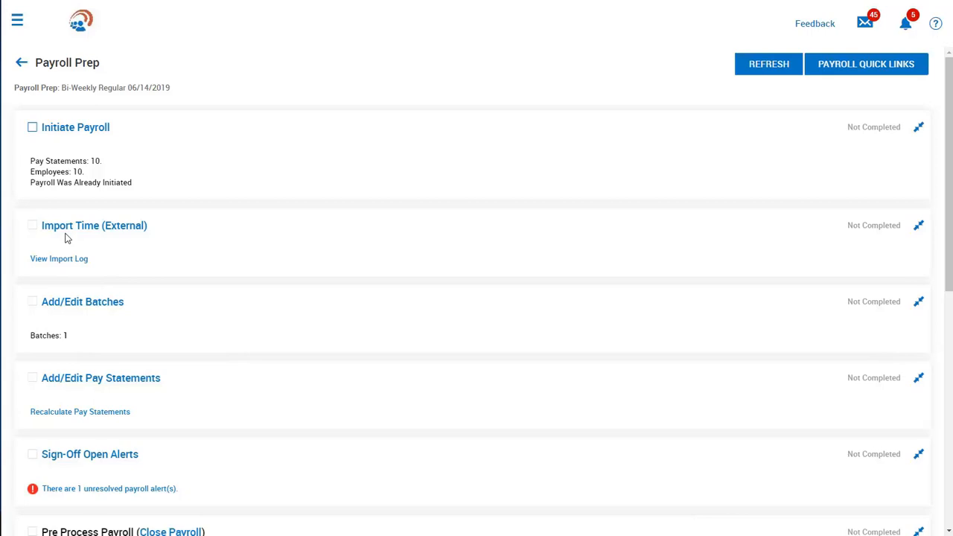
Step: Open the Regular Earnings batch's pay statements and show the NC employee's payroll alerts
{"action": "left_click", "coordinate": [70, 304]}
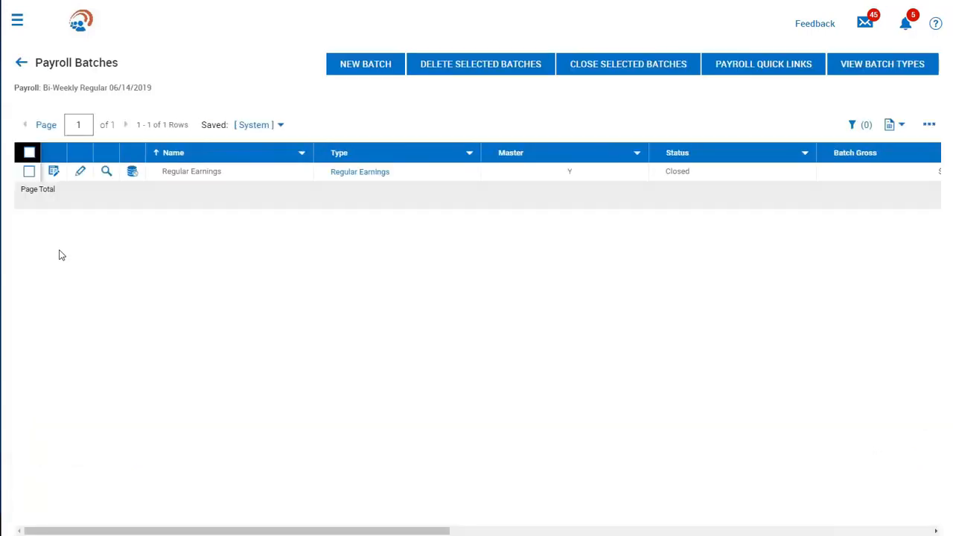
{"action": "left_click", "coordinate": [54, 172]}
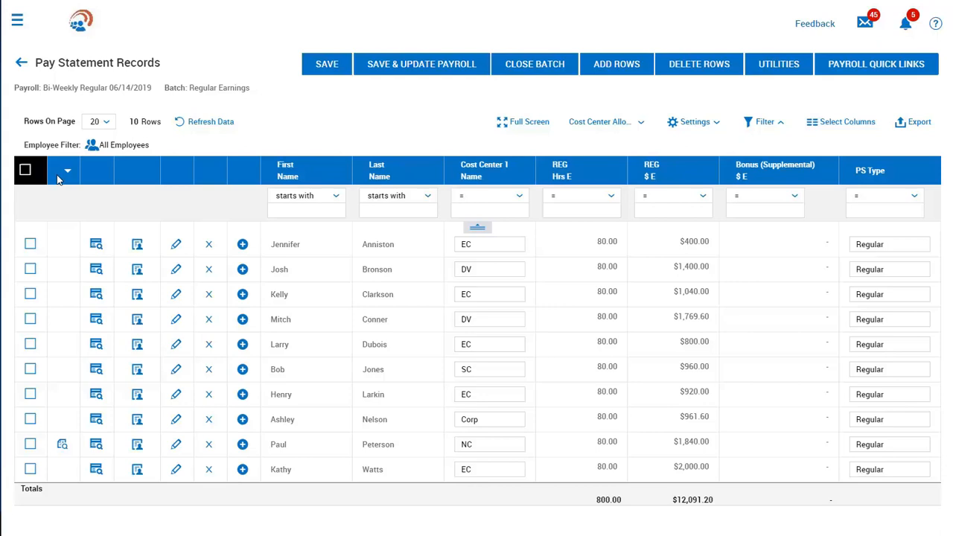
{"action": "left_click", "coordinate": [63, 447]}
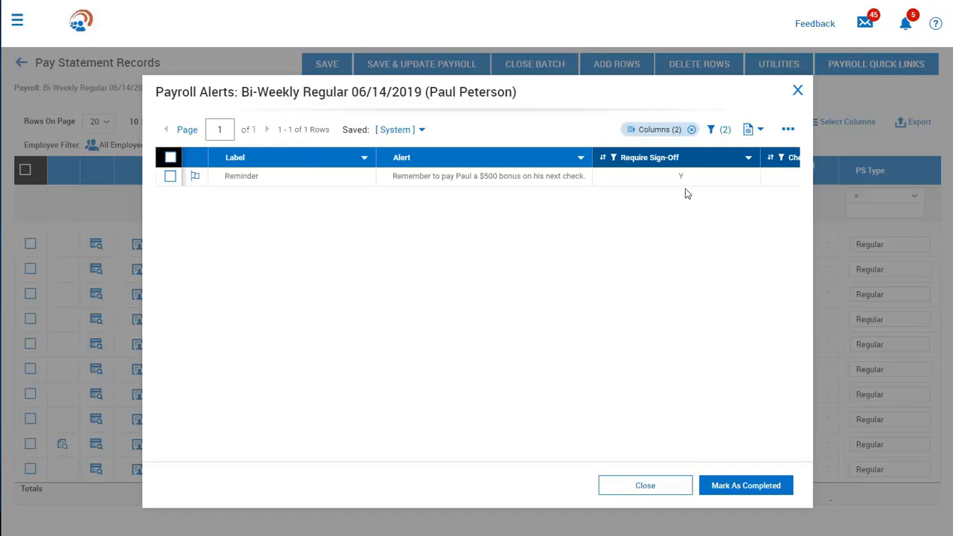
Step: Mark the $500 bonus sign-off reminder alert as completed and close Payroll Alerts
{"action": "left_click", "coordinate": [196, 177]}
{"action": "left_click", "coordinate": [649, 348]}
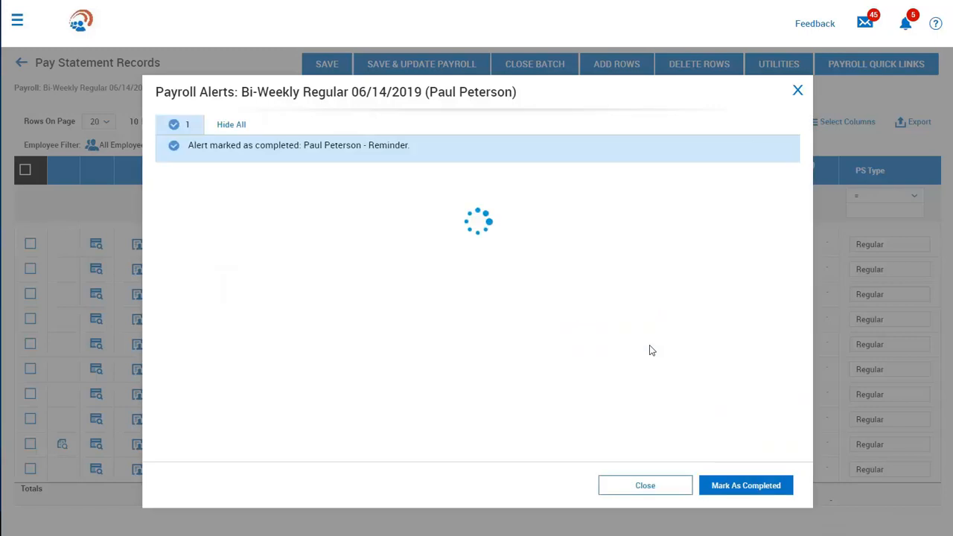
{"action": "left_click", "coordinate": [667, 487]}
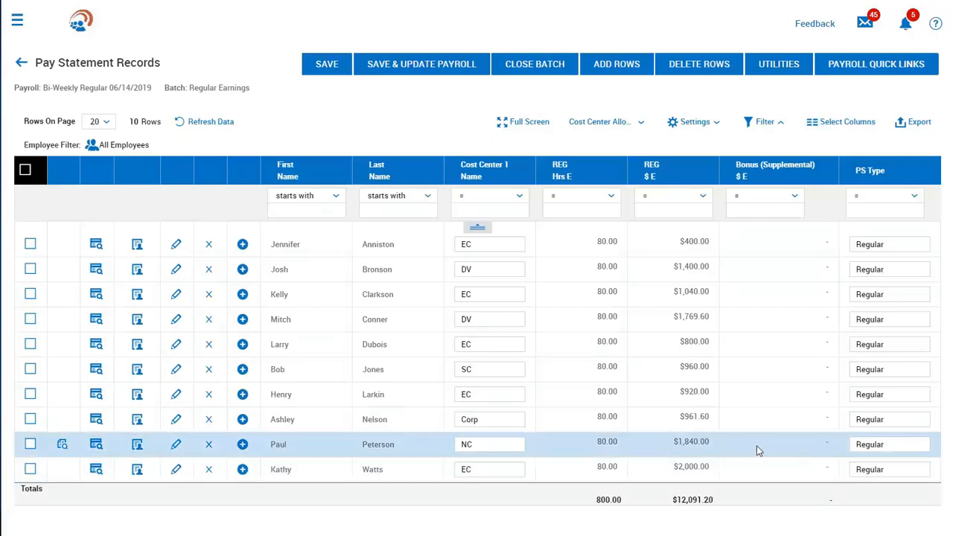
Step: Add a new pay statement row for the NC employee: $500 Bonus (Supplemental), PS Type Bonus
{"action": "left_click", "coordinate": [758, 445]}
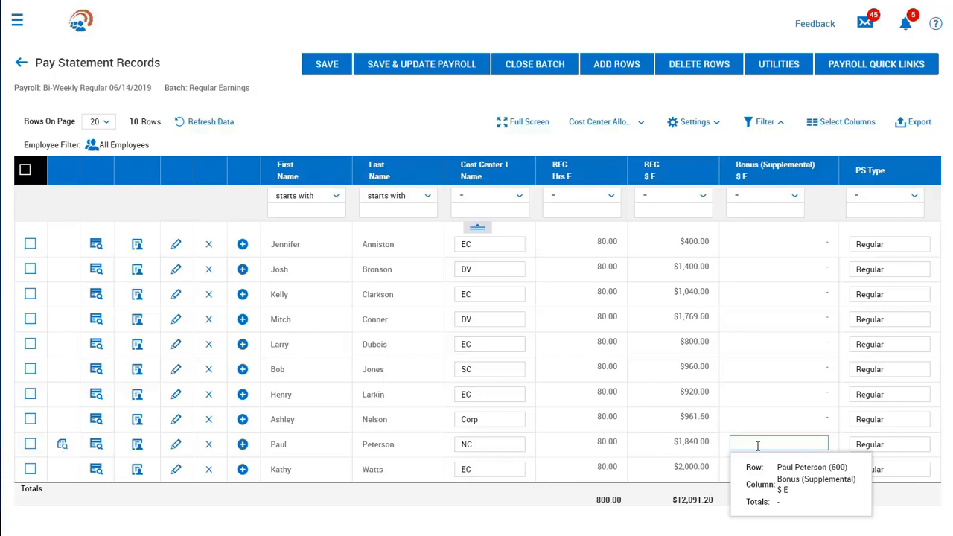
{"action": "left_click", "coordinate": [757, 446]}
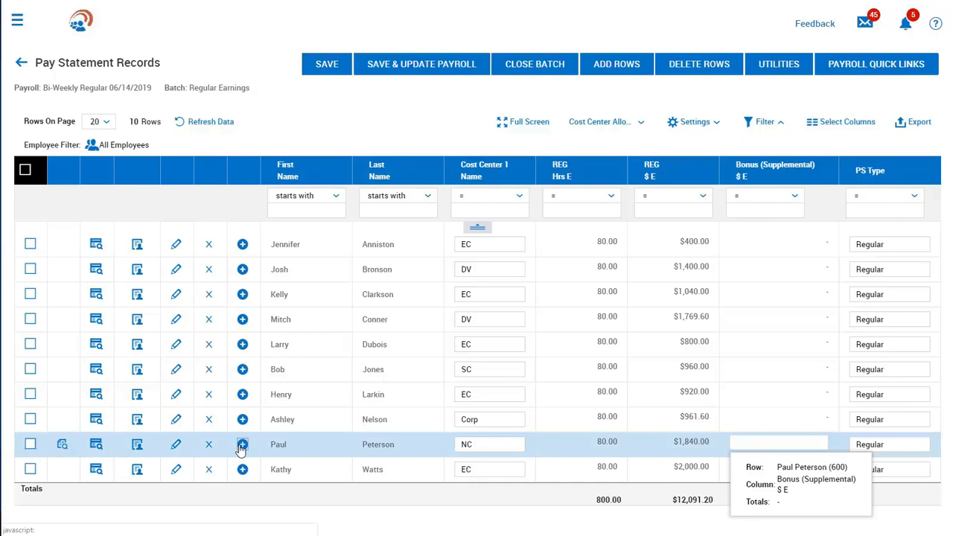
{"action": "left_click", "coordinate": [243, 445]}
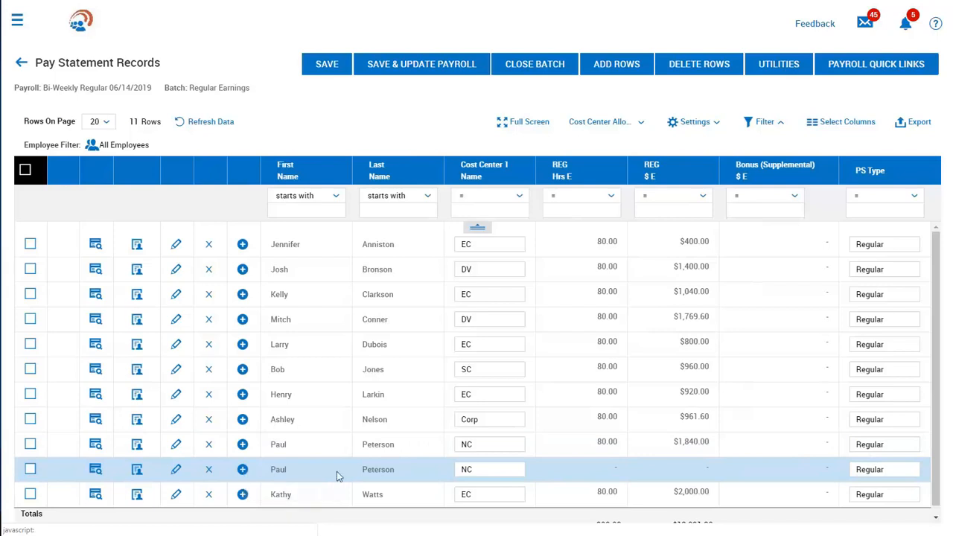
{"action": "left_click", "coordinate": [784, 469]}
{"action": "type", "text": "500"}
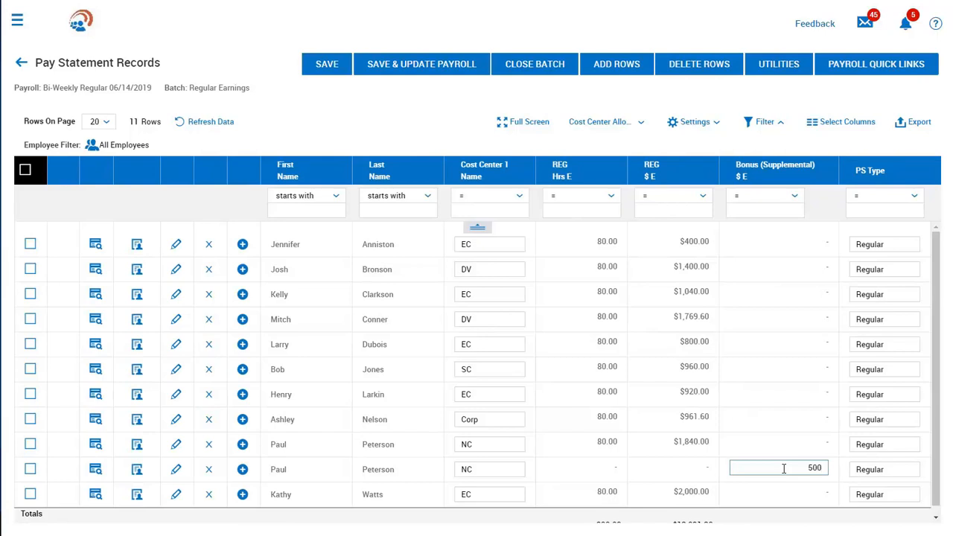
{"action": "left_click", "coordinate": [888, 469]}
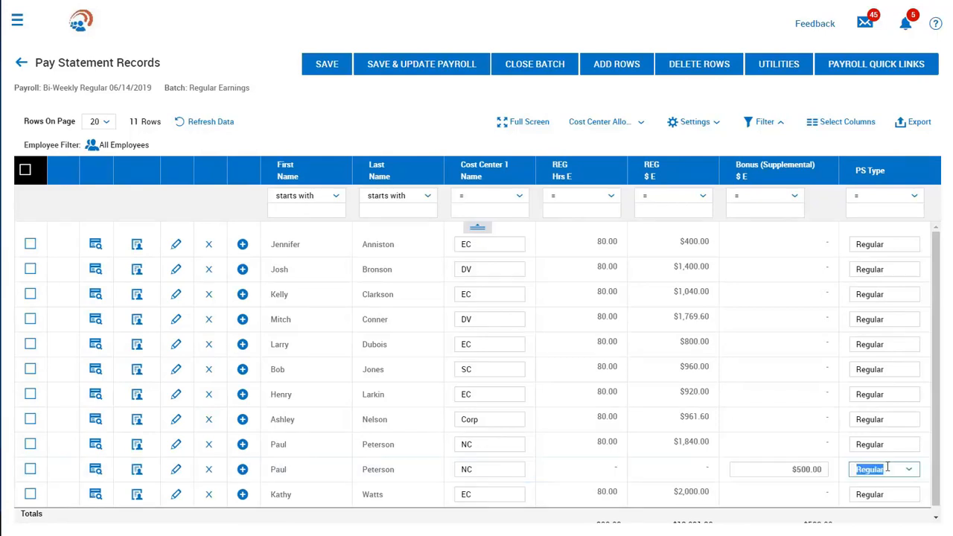
{"action": "left_click", "coordinate": [908, 471]}
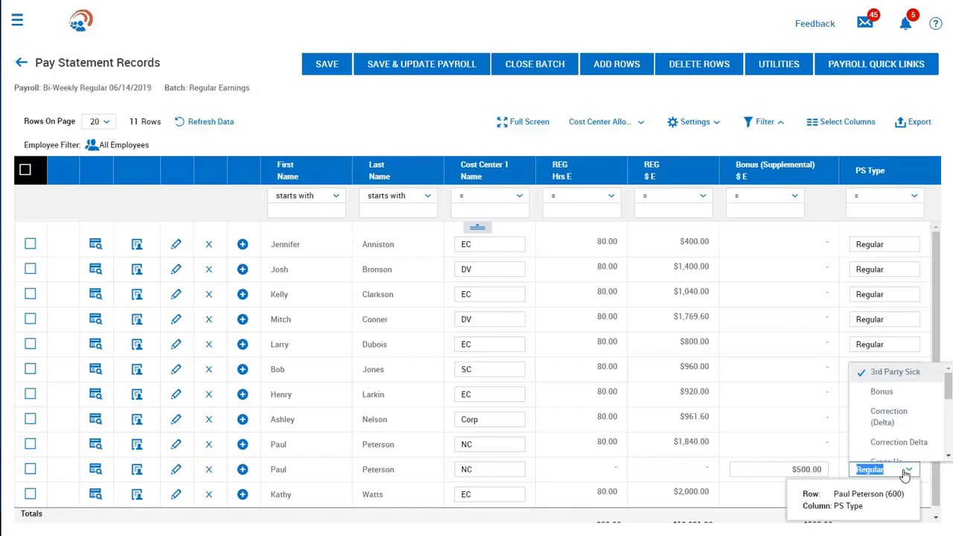
{"action": "left_click", "coordinate": [883, 391]}
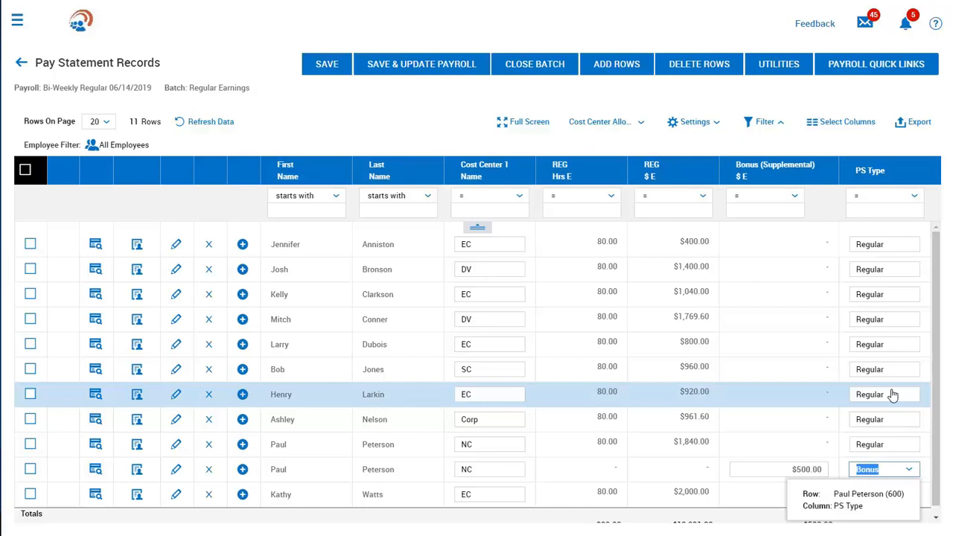
Step: Save the batch edits and update payroll, confirming the warning
{"action": "left_click", "coordinate": [422, 73]}
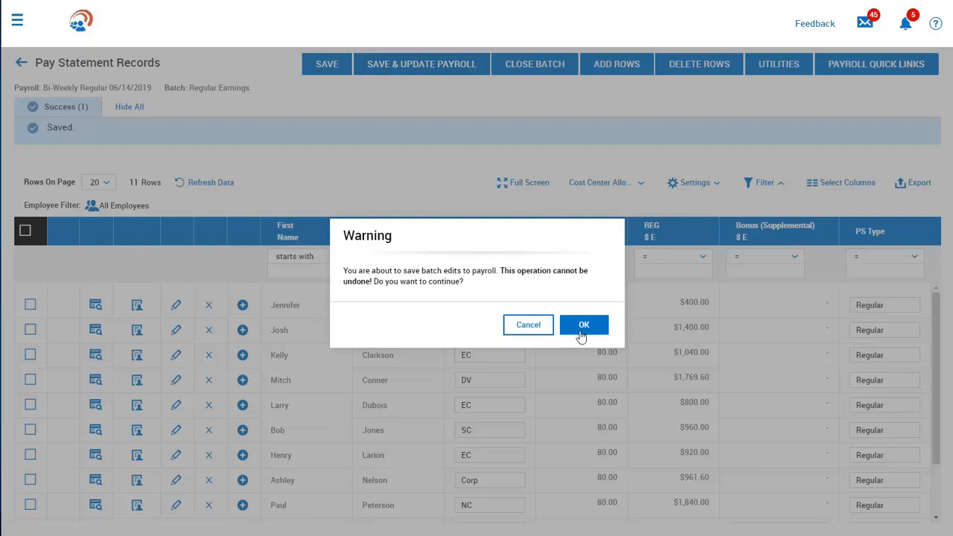
{"action": "left_click", "coordinate": [582, 328]}
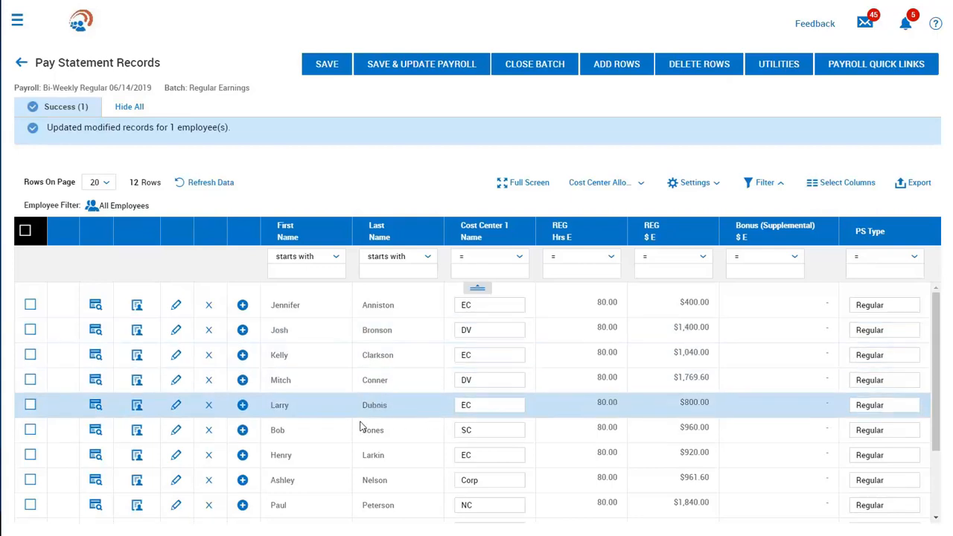
{"action": "scroll", "coordinate": [139, 513], "scroll_direction": "down", "scroll_amount": 1}
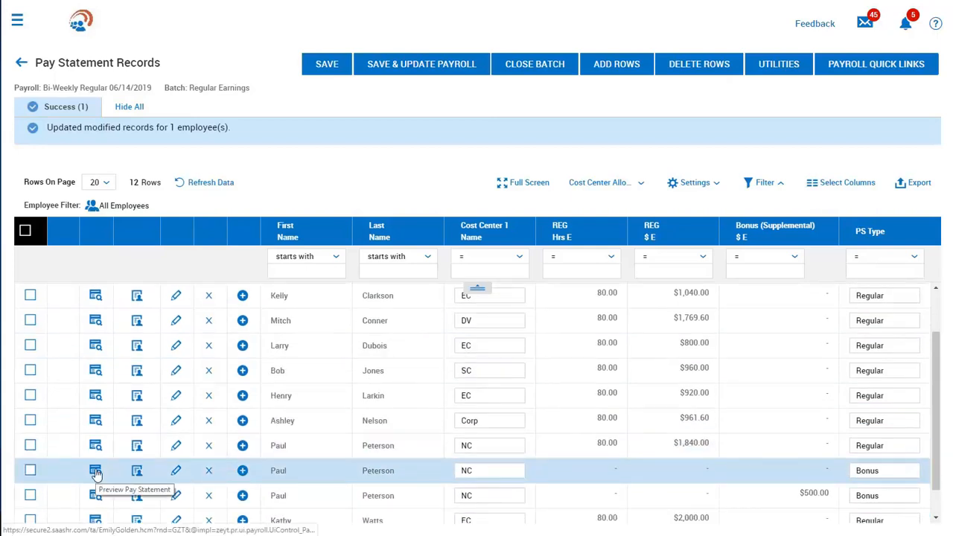
Step: Preview the employee's 06/14/2019 pay statement with the $500 bonus, then close the preview
{"action": "left_click", "coordinate": [95, 472]}
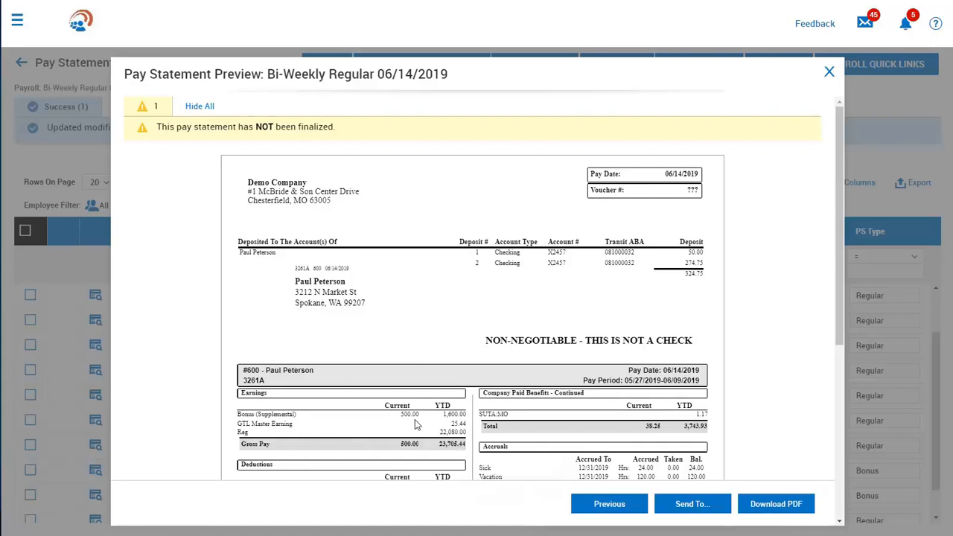
{"action": "scroll", "coordinate": [415, 424], "scroll_direction": "down", "scroll_amount": 3}
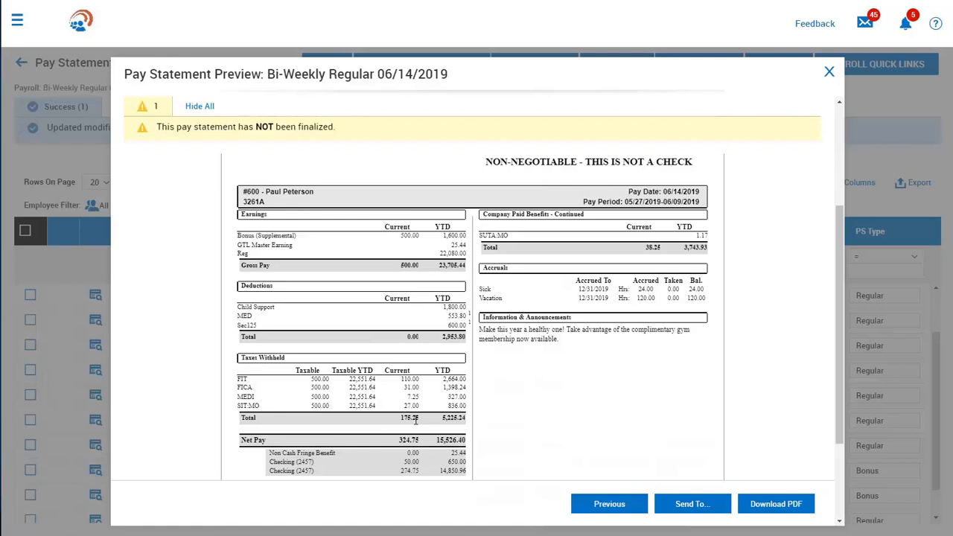
{"action": "left_click", "coordinate": [827, 70]}
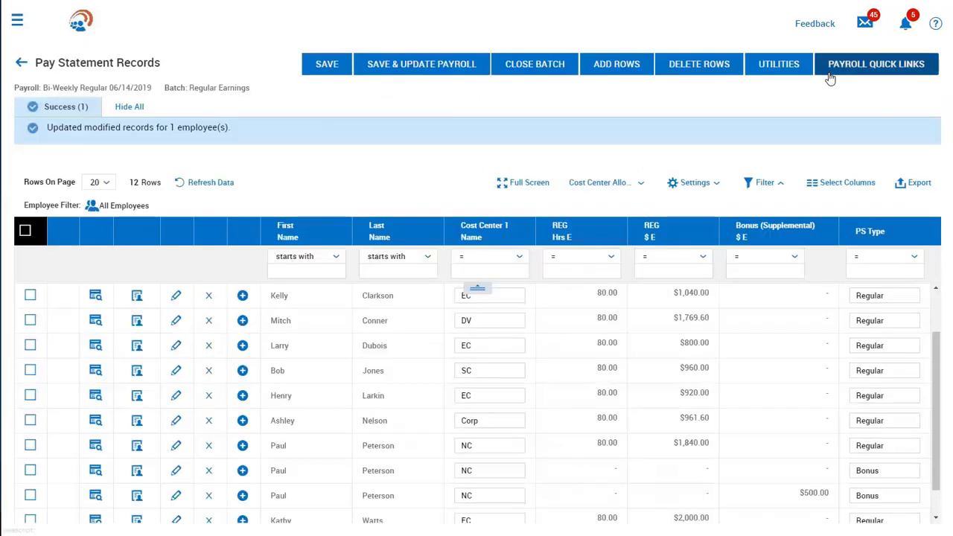
Step: Close the Regular Earnings batch and go back to the Payroll Prep checklist
{"action": "left_click", "coordinate": [534, 69]}
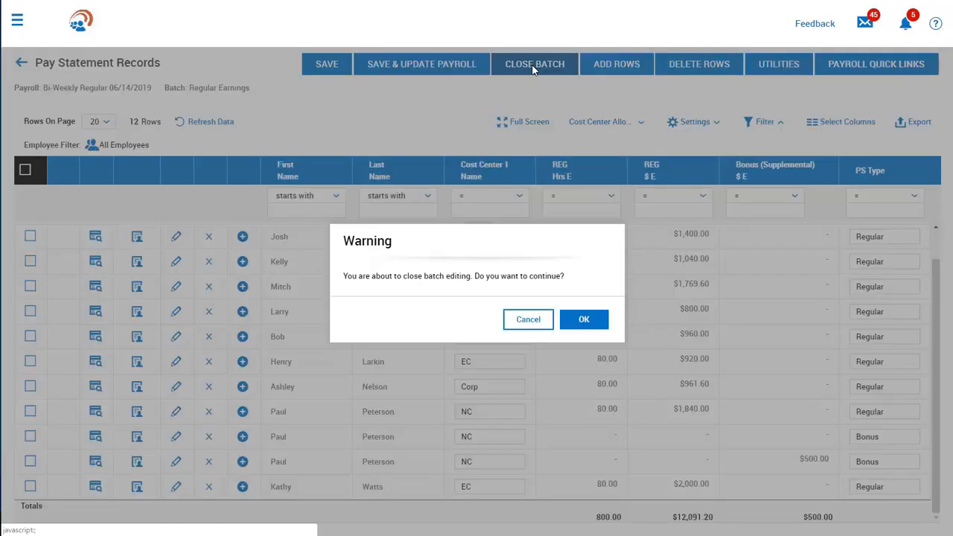
{"action": "left_click", "coordinate": [584, 326]}
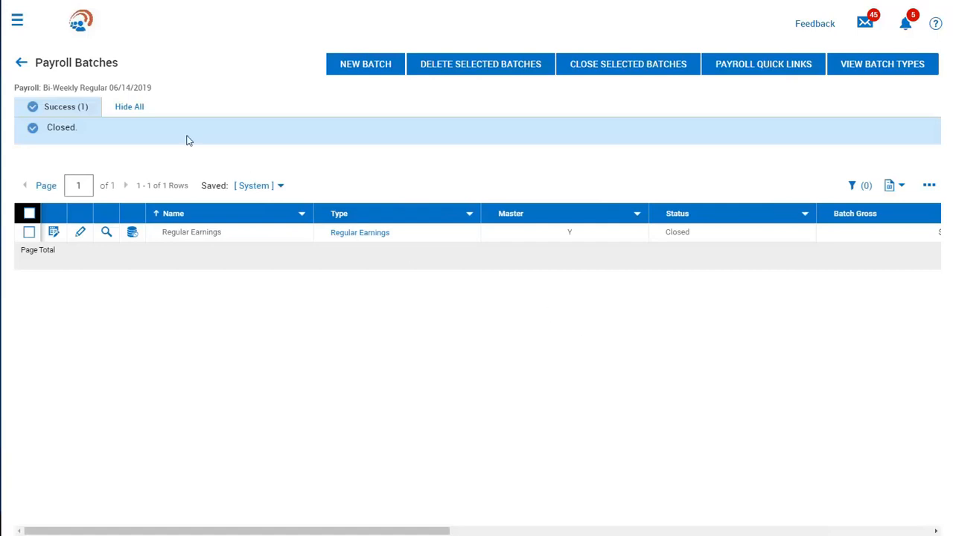
{"action": "left_click", "coordinate": [23, 65]}
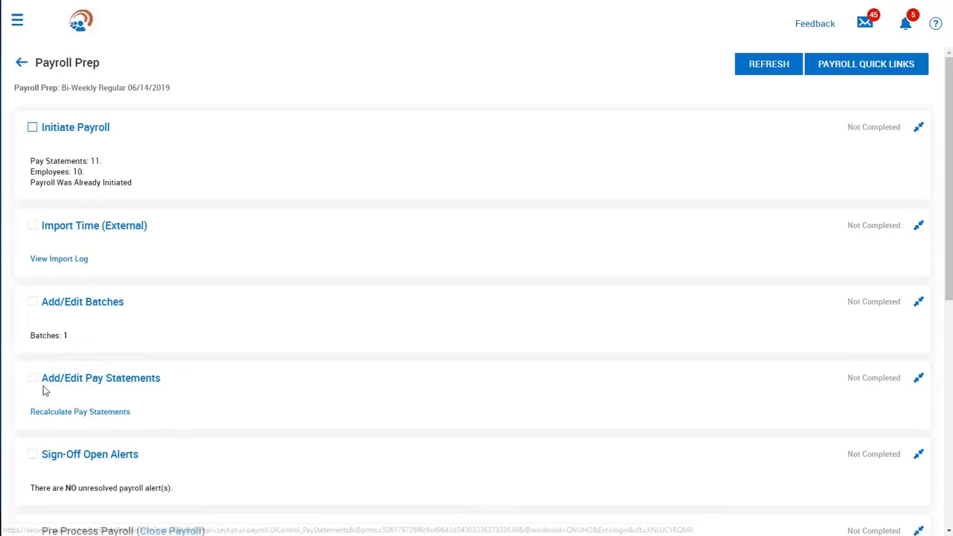
Step: Review the 11 open pay statements, including the Bonus one, then return to Payroll Prep
{"action": "left_click", "coordinate": [56, 385]}
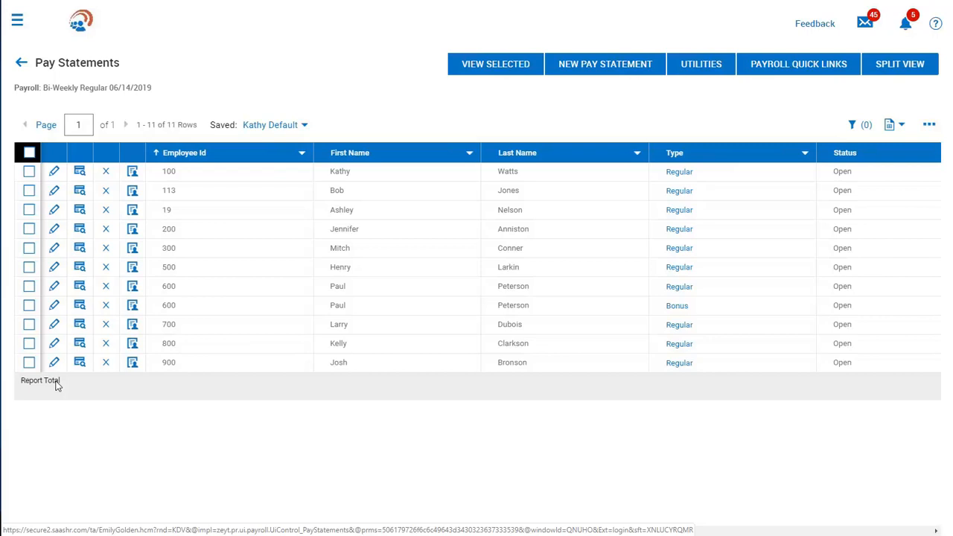
{"action": "left_click", "coordinate": [22, 66]}
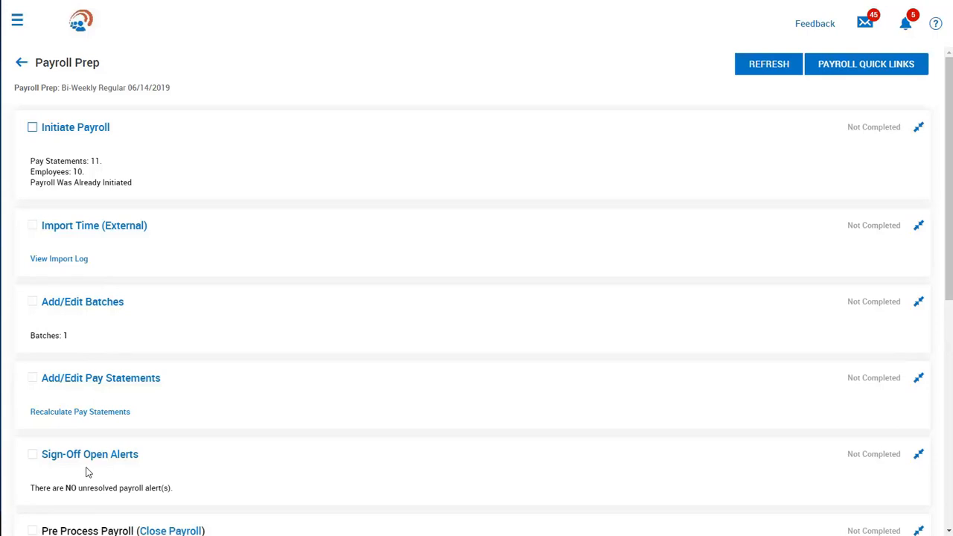
Step: Close the 06/14/2019 payroll, locking its pay statements, and open Payroll Register (By PST)
{"action": "scroll", "coordinate": [86, 472], "scroll_direction": "down", "scroll_amount": 3}
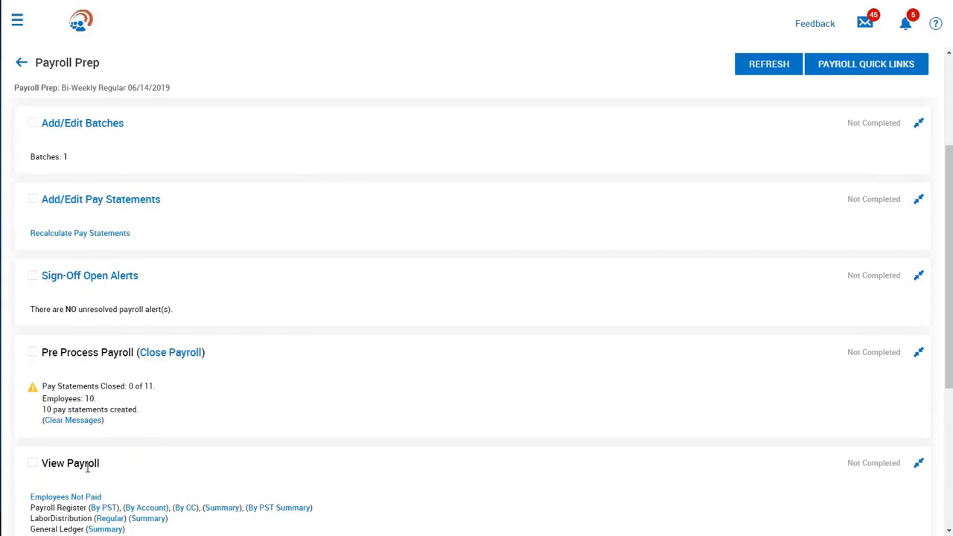
{"action": "left_click", "coordinate": [154, 357]}
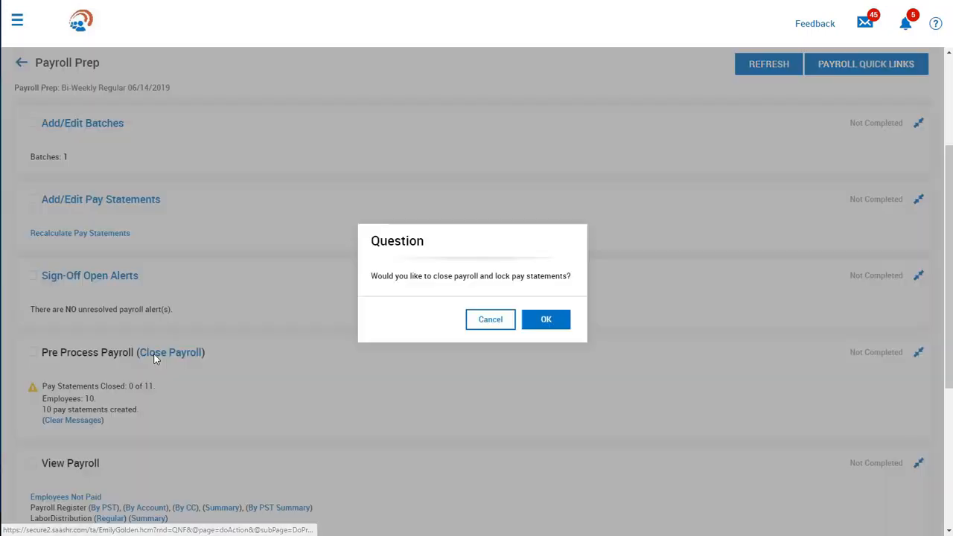
{"action": "left_click", "coordinate": [532, 319]}
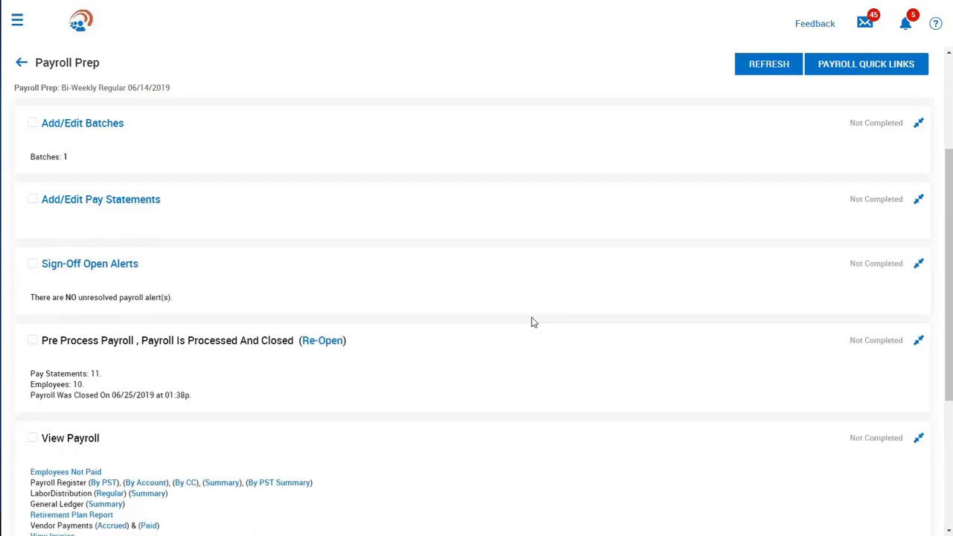
{"action": "scroll", "coordinate": [533, 322], "scroll_direction": "down", "scroll_amount": 3}
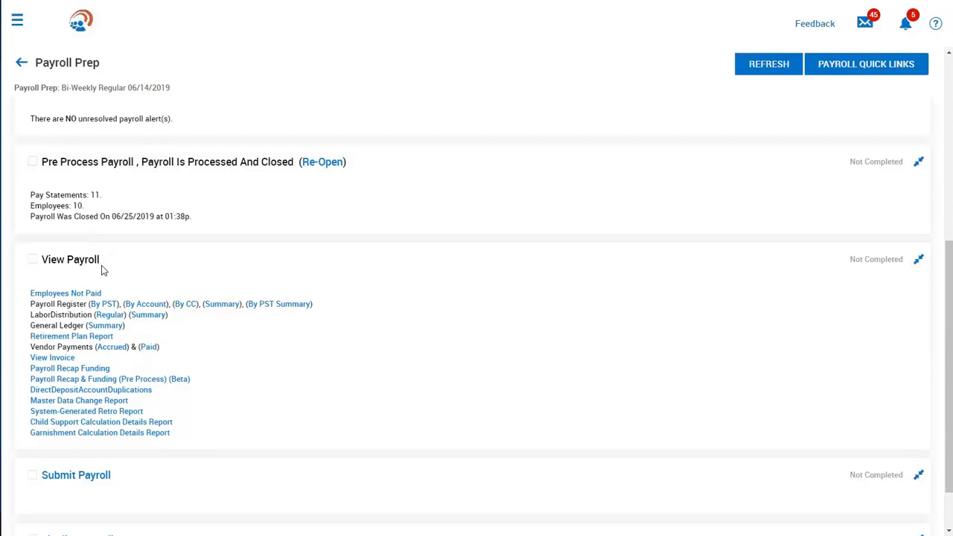
{"action": "left_click", "coordinate": [105, 305]}
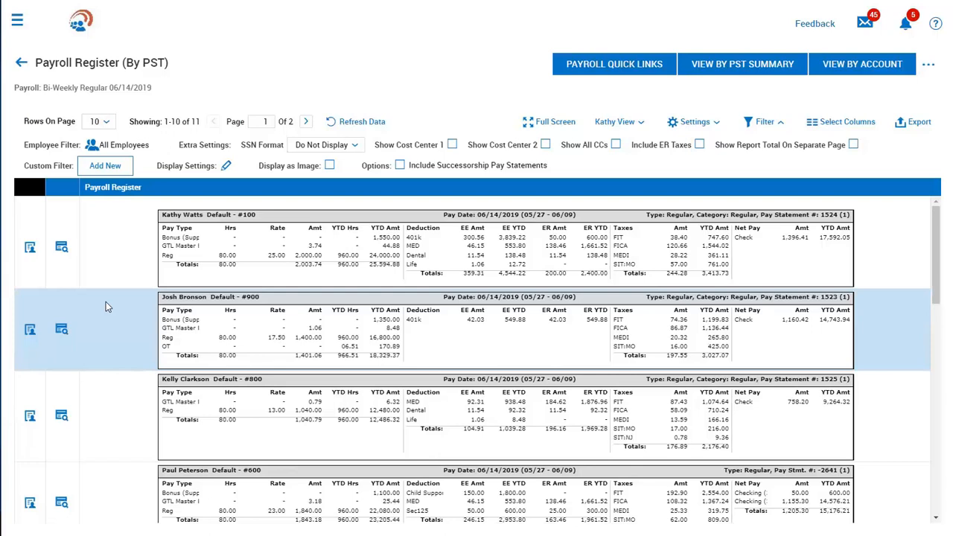
Step: Leave the Payroll Register (By PST) report for Payroll Prep and scroll to the View Payroll links
{"action": "left_click", "coordinate": [20, 66]}
{"action": "scroll", "coordinate": [207, 328], "scroll_direction": "down", "scroll_amount": 4}
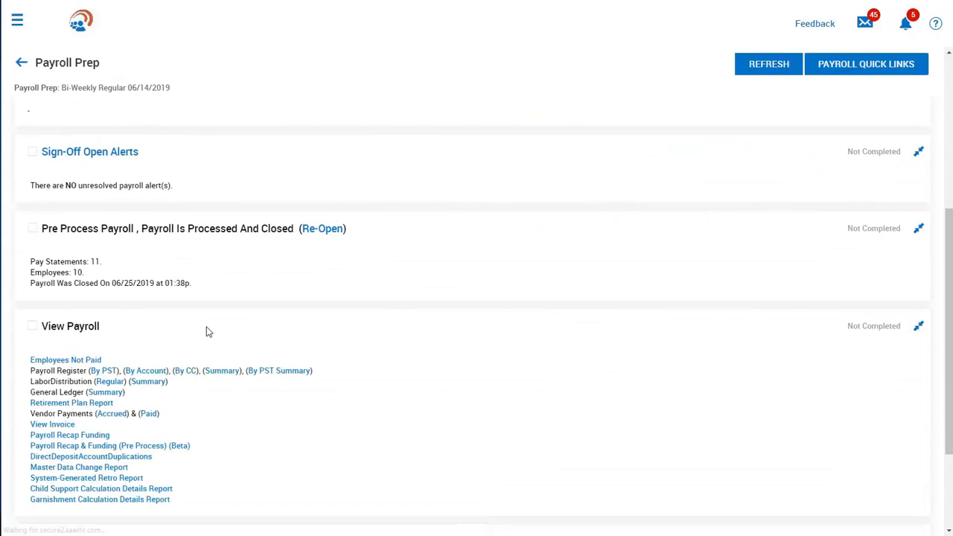
Step: Open the General Ledger (Summary) report and review its export file formats, closing Export without saving
{"action": "left_click", "coordinate": [114, 393]}
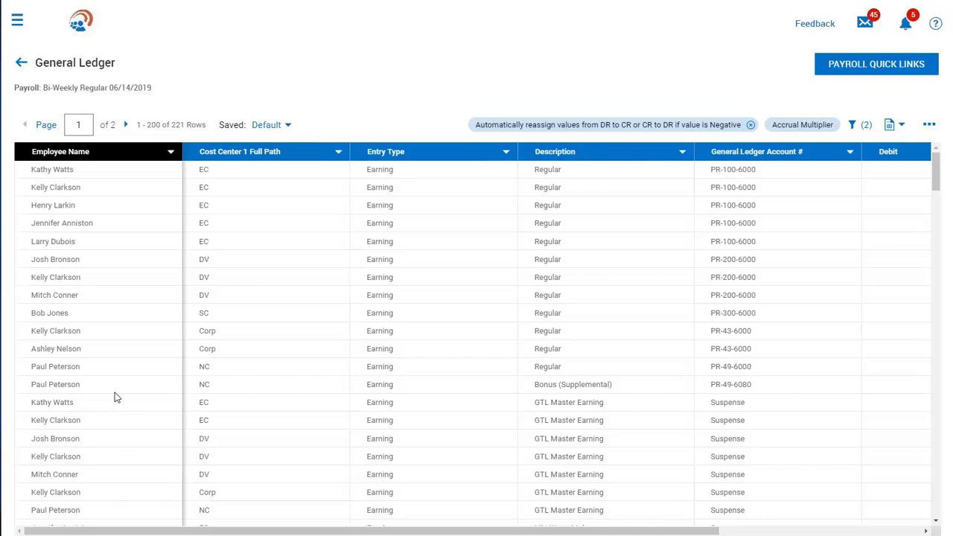
{"action": "left_click", "coordinate": [933, 126]}
{"action": "left_click", "coordinate": [882, 306]}
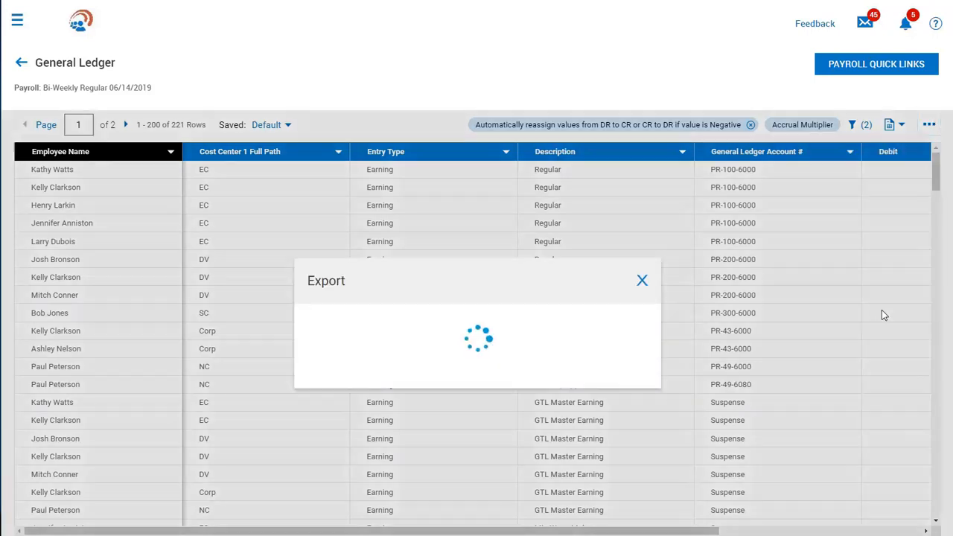
{"action": "left_click", "coordinate": [563, 320]}
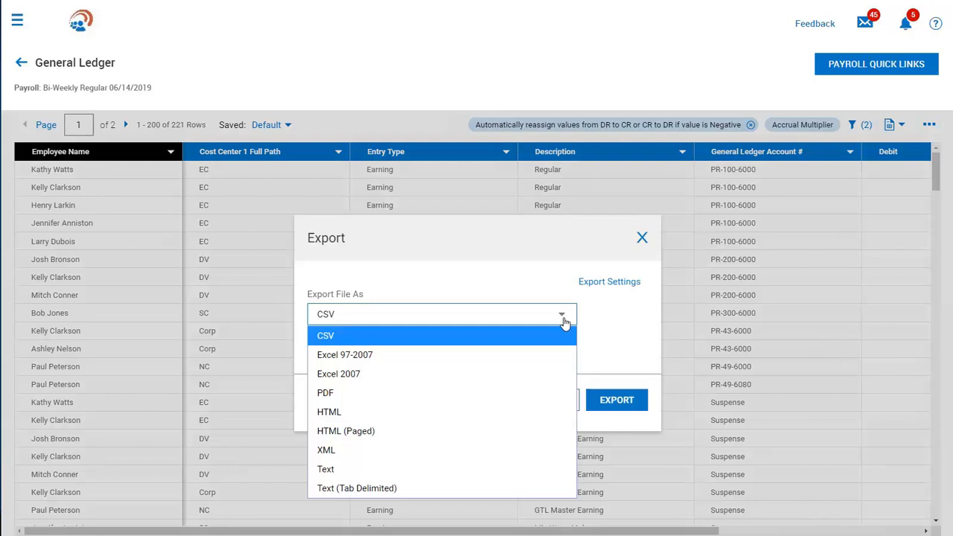
{"action": "left_click", "coordinate": [645, 237]}
{"action": "left_click", "coordinate": [644, 238]}
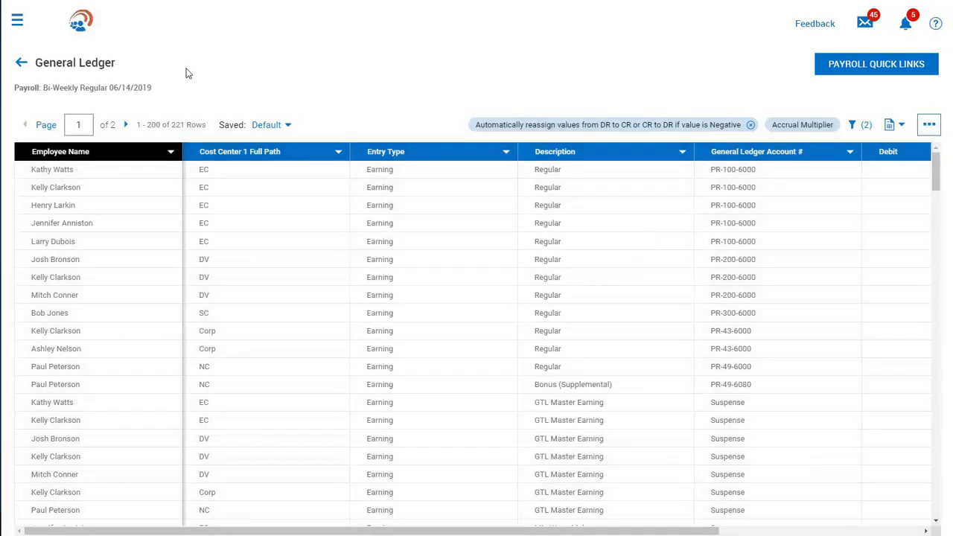
Step: Return to Payroll Prep and open the Payroll Recap & Funding report
{"action": "left_click", "coordinate": [21, 66]}
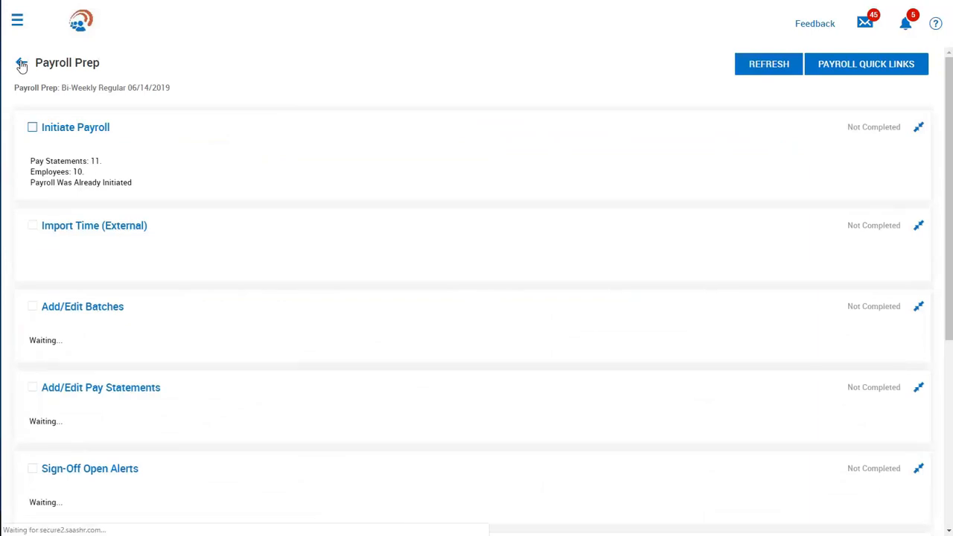
{"action": "scroll", "coordinate": [143, 331], "scroll_direction": "down", "scroll_amount": 5}
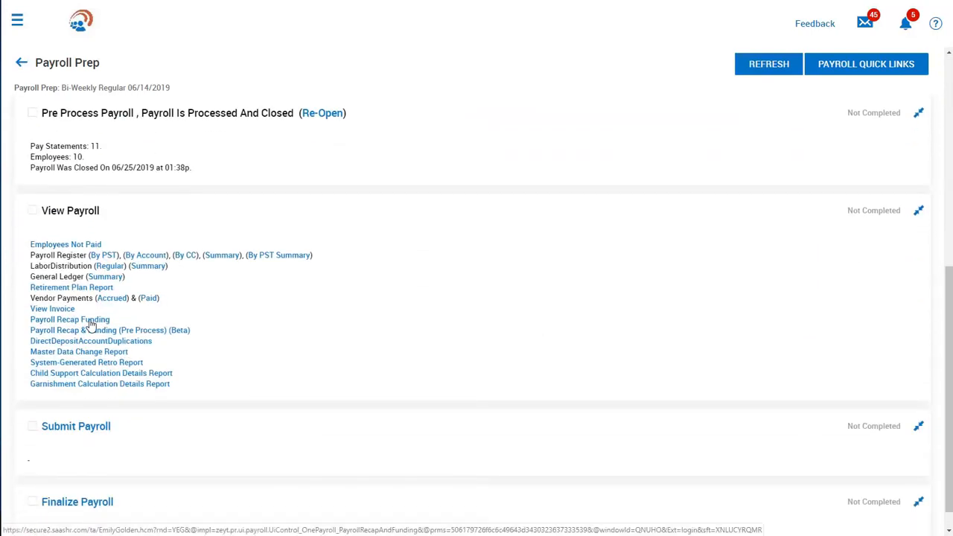
{"action": "left_click", "coordinate": [88, 321]}
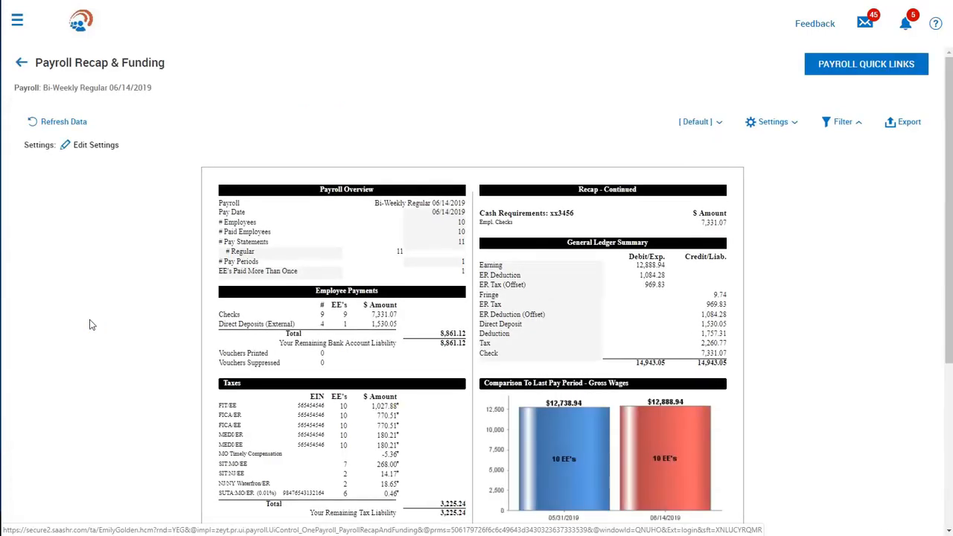
Step: Scroll to the Recap section showing $15,753.54 total responsibility, then go back to Payroll Prep
{"action": "scroll", "coordinate": [89, 324], "scroll_direction": "down", "scroll_amount": 3}
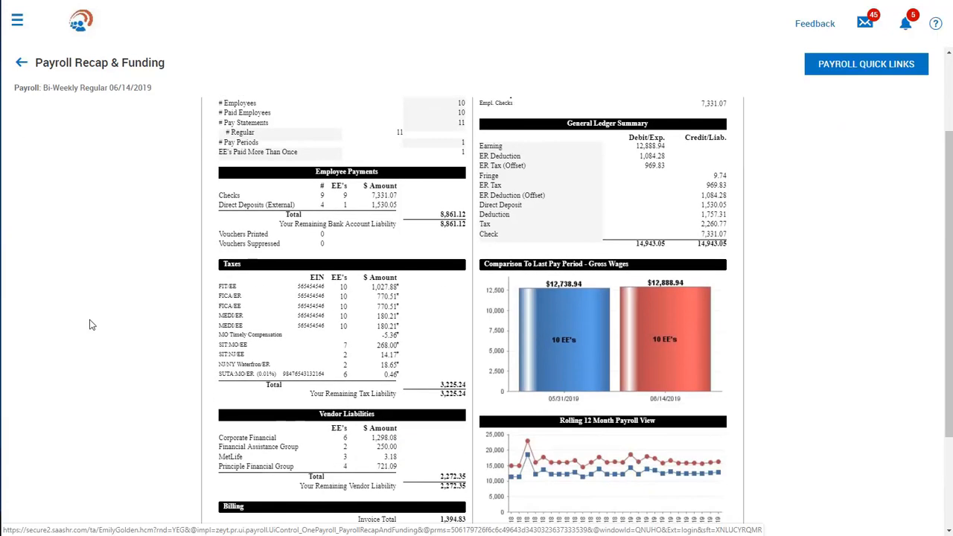
{"action": "scroll", "coordinate": [90, 324], "scroll_direction": "down", "scroll_amount": 2}
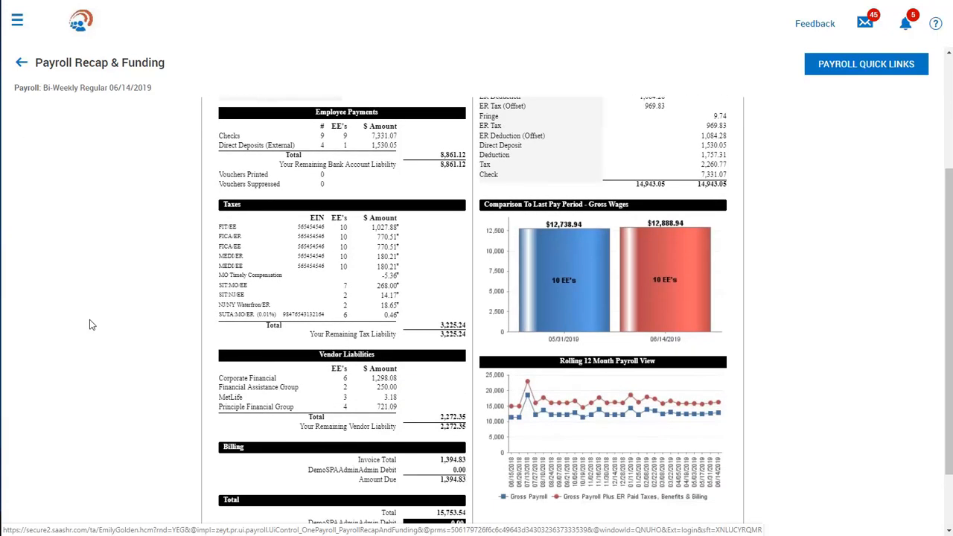
{"action": "scroll", "coordinate": [89, 325], "scroll_direction": "down", "scroll_amount": 2}
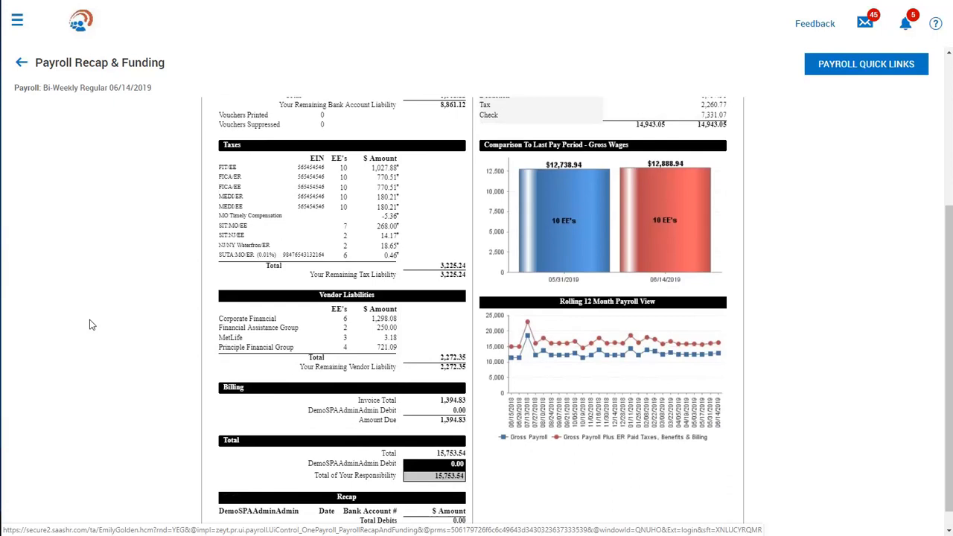
{"action": "scroll", "coordinate": [89, 325], "scroll_direction": "down", "scroll_amount": 1}
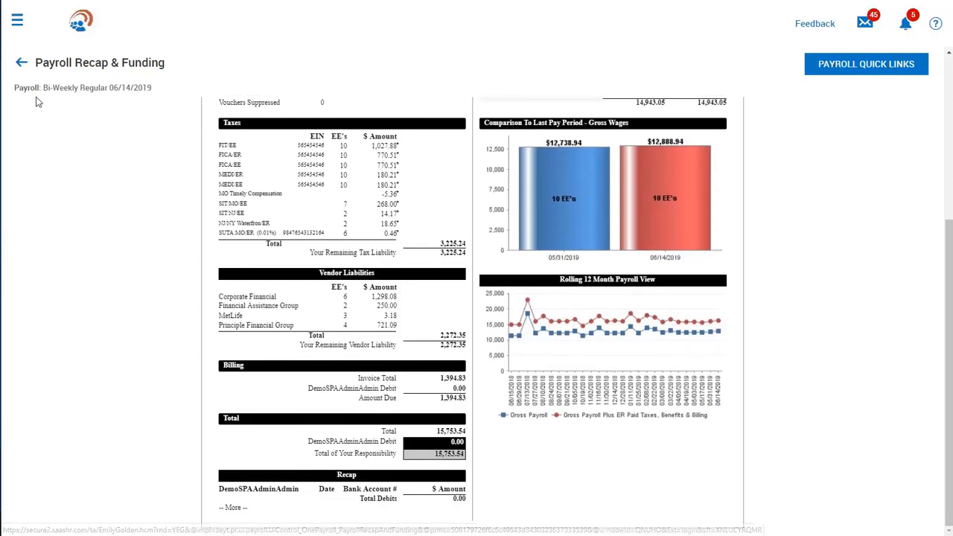
{"action": "left_click", "coordinate": [21, 63]}
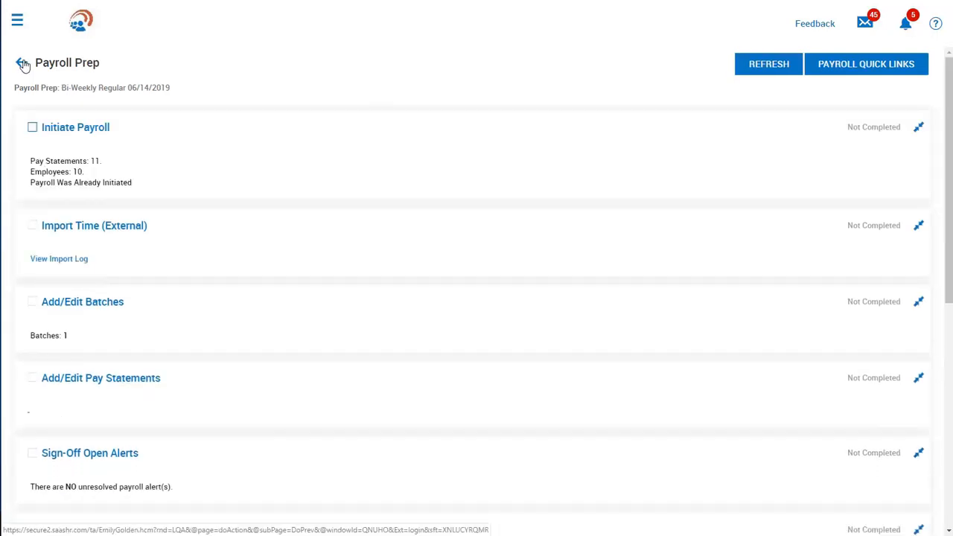
Step: Scroll Payroll Prep to the View Payroll links and open the side navigation panel
{"action": "scroll", "coordinate": [174, 151], "scroll_direction": "down", "scroll_amount": 6}
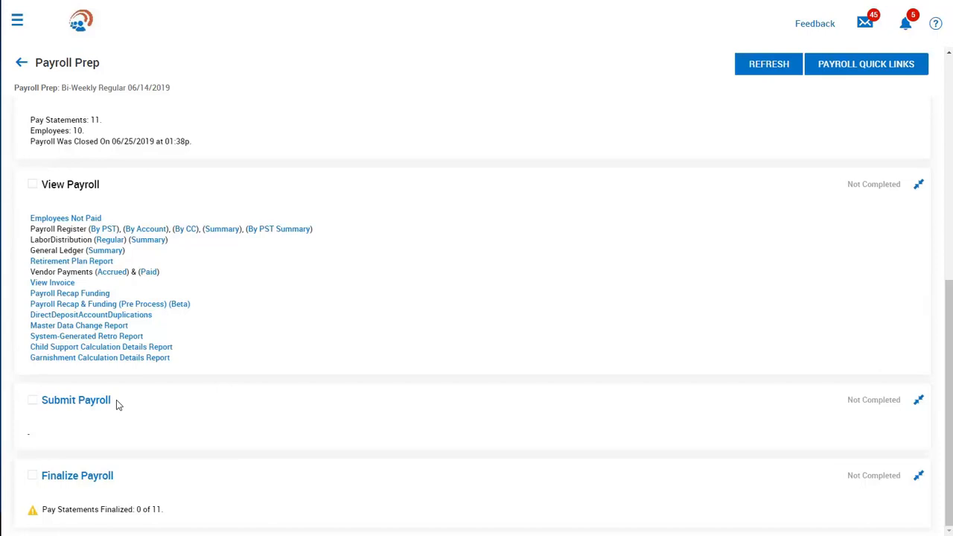
{"action": "left_click", "coordinate": [16, 21]}
Step: Sign out of the admin account, choose the employee from Login As, and log in with the employee password
{"action": "left_click", "coordinate": [42, 23]}
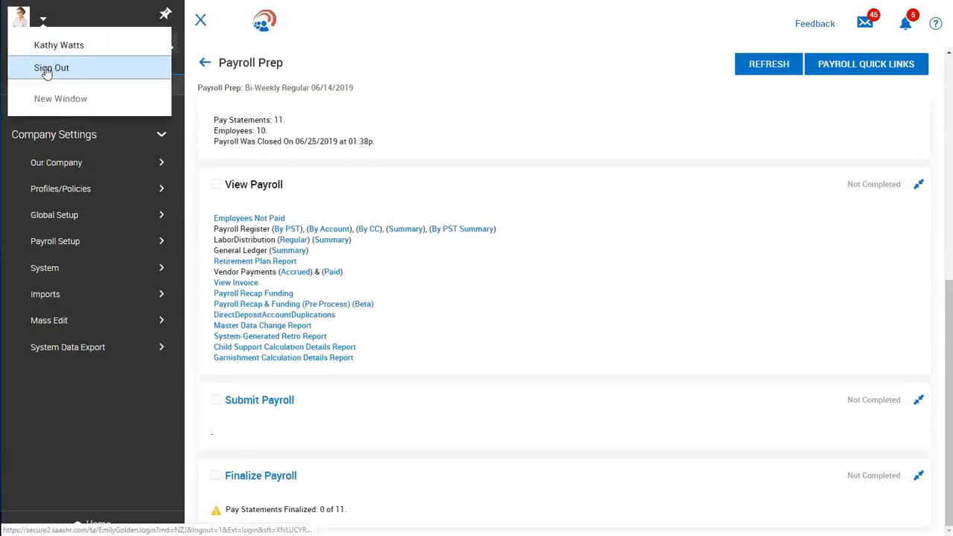
{"action": "left_click", "coordinate": [43, 67]}
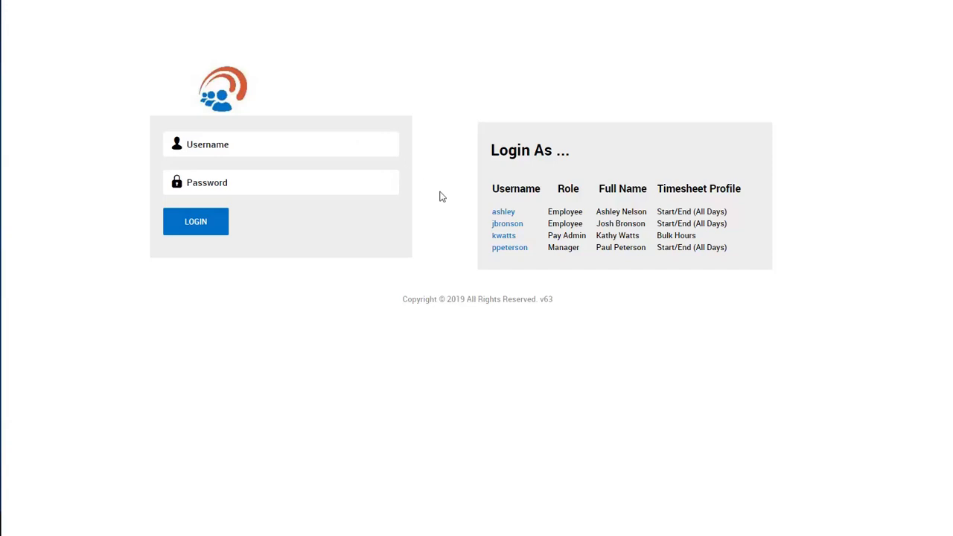
{"action": "left_click", "coordinate": [499, 225]}
{"action": "left_click", "coordinate": [241, 184]}
{"action": "key", "text": "Return"}
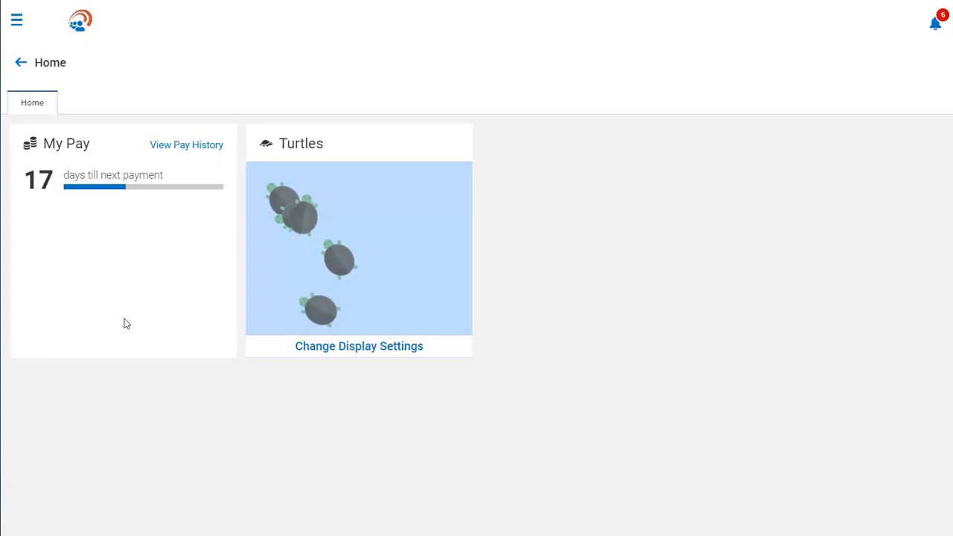
Step: Open the employee's pay history and download and view the May 31, 2019 pay statement PDF
{"action": "left_click", "coordinate": [180, 143]}
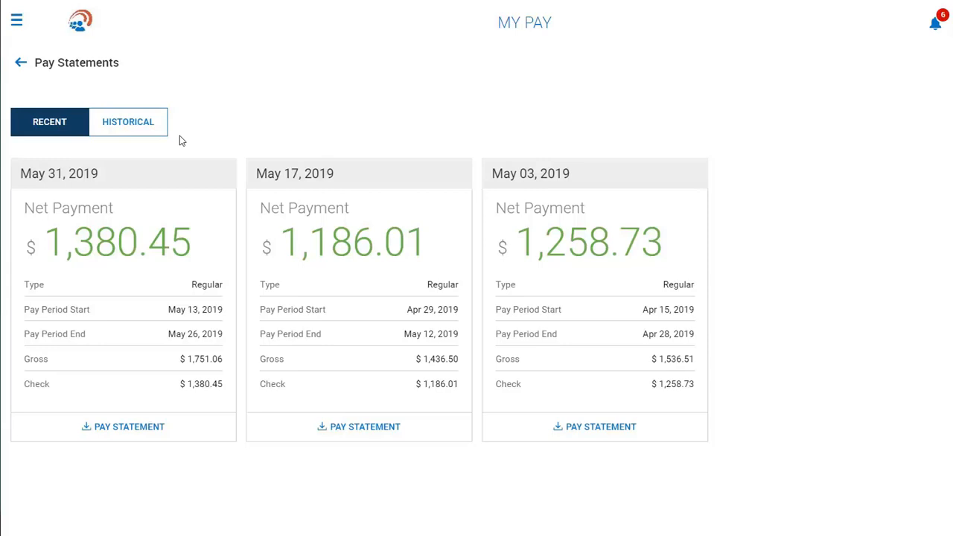
{"action": "left_click", "coordinate": [147, 429]}
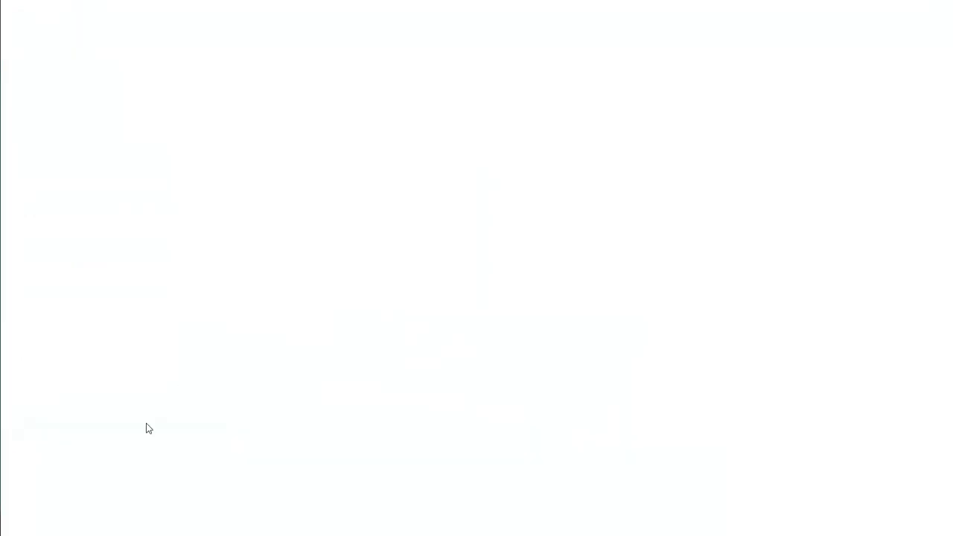
{"action": "left_click", "coordinate": [88, 525]}
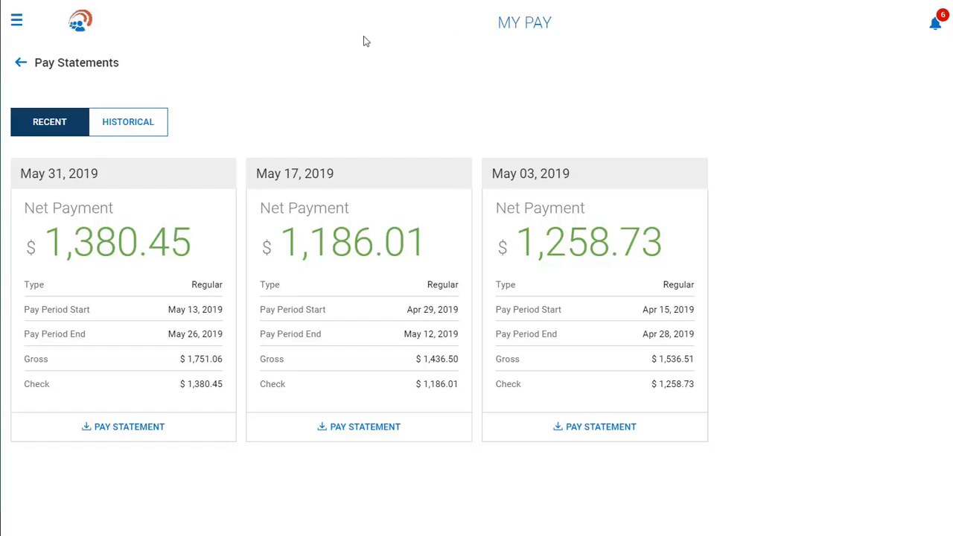
{"action": "left_click", "coordinate": [16, 19]}
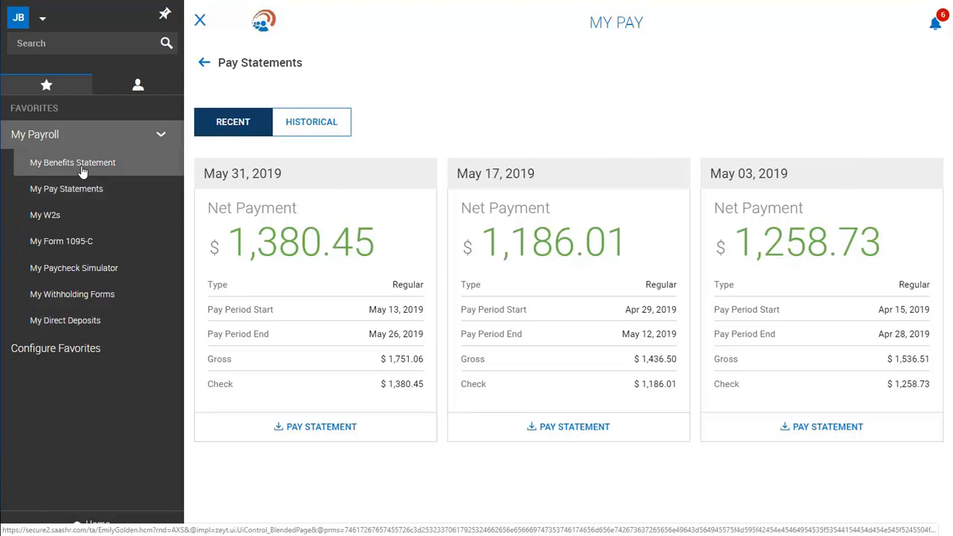
Step: Open My Benefits Statement under My Payroll to see $16,928.31 total 2019 compensation
{"action": "left_click", "coordinate": [26, 166]}
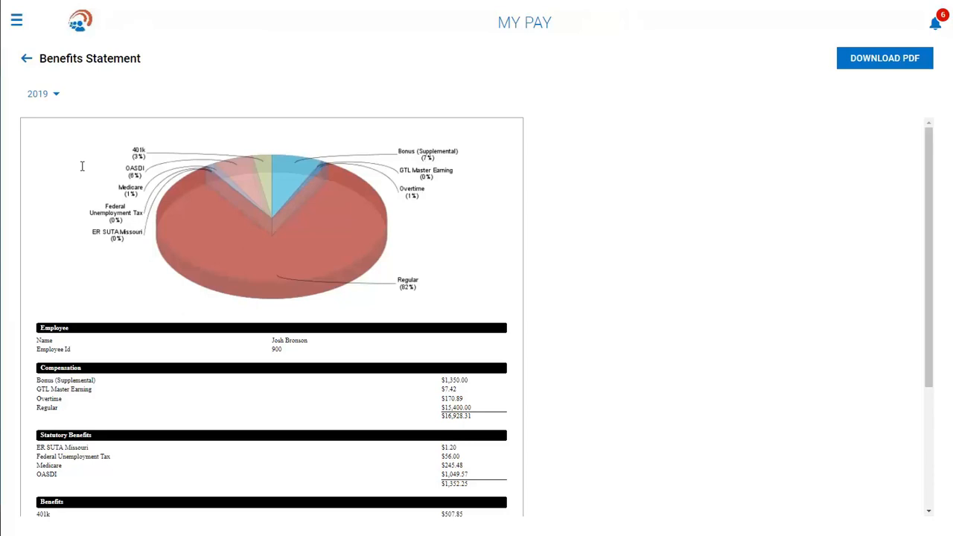
{"action": "left_click", "coordinate": [16, 20]}
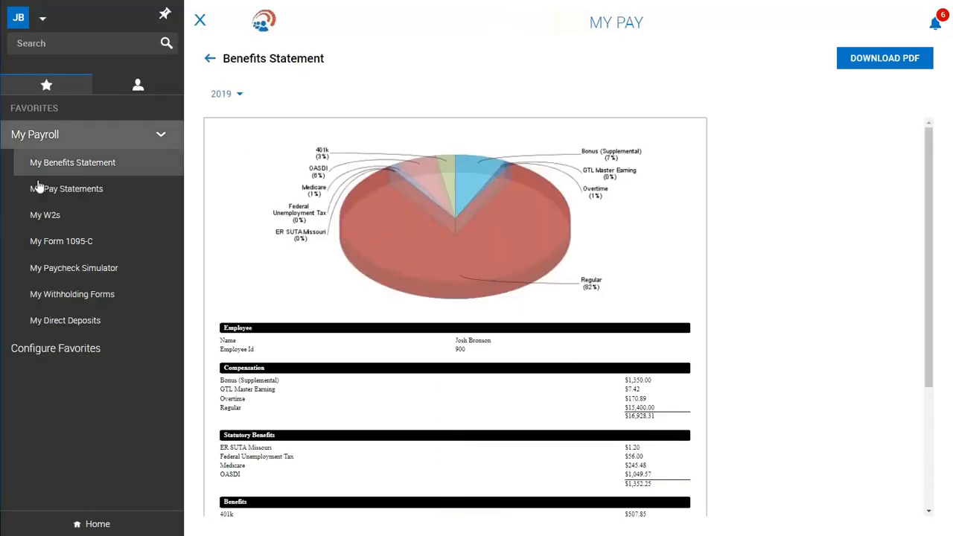
Step: Preview the 2018 W-2 from My W2s, then sign out of the employee account
{"action": "left_click", "coordinate": [41, 220]}
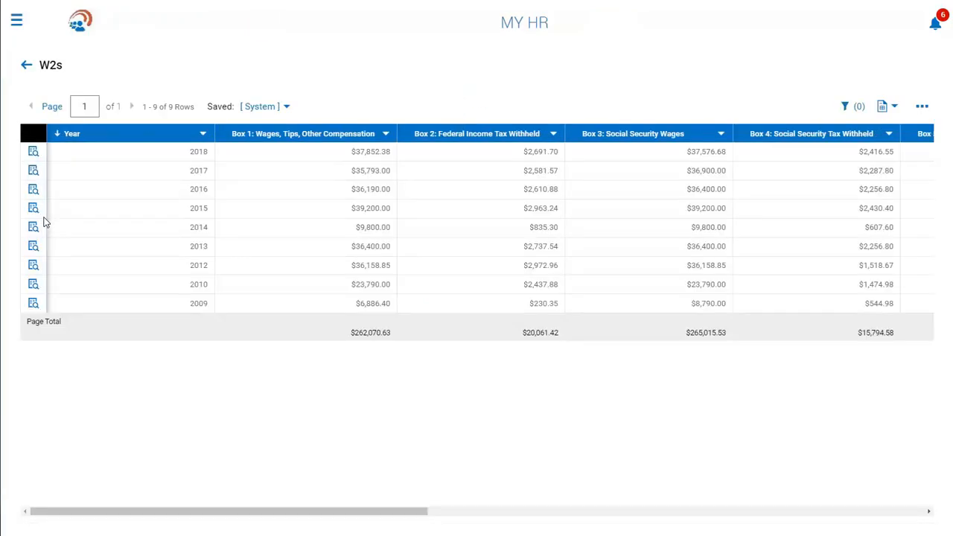
{"action": "left_click", "coordinate": [34, 152]}
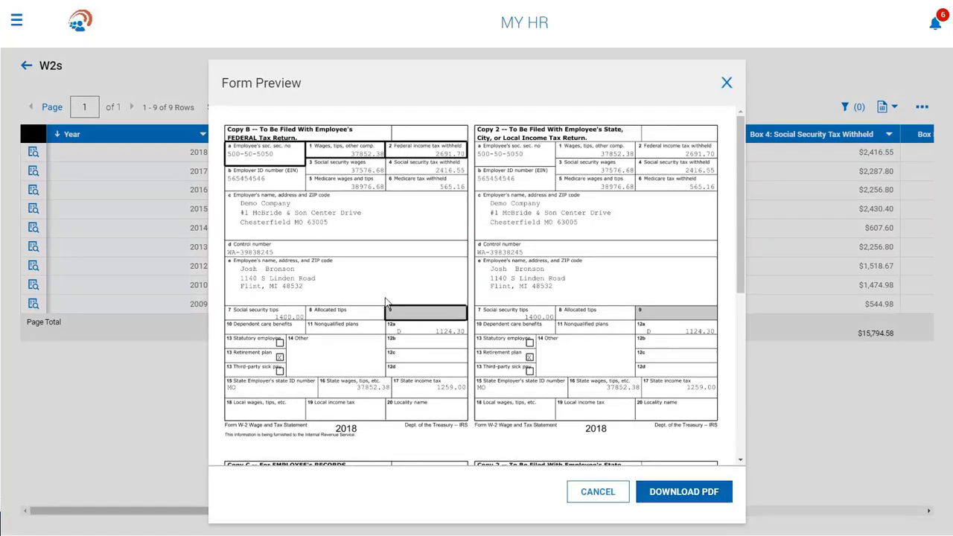
{"action": "left_click", "coordinate": [16, 20]}
{"action": "left_click", "coordinate": [42, 25]}
{"action": "left_click", "coordinate": [45, 72]}
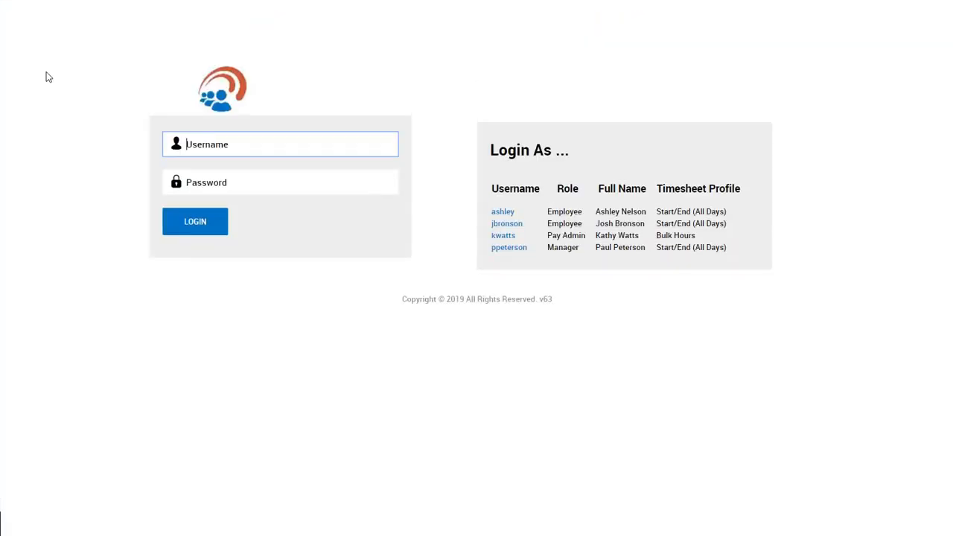